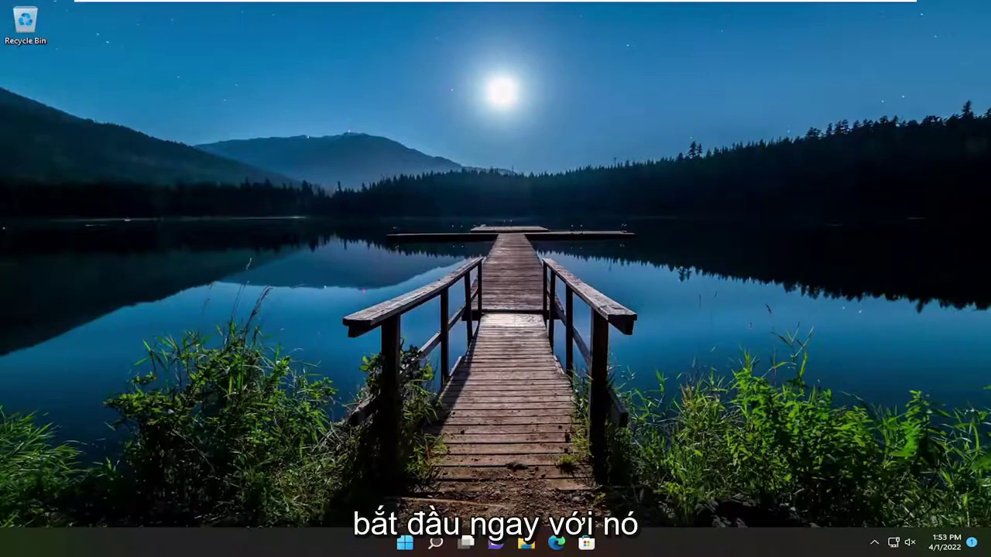
# Step: Open the system's Troubleshoot settings and show the list of other troubleshooters
pyautogui.click(436, 544)
pyautogui.write('troubl')
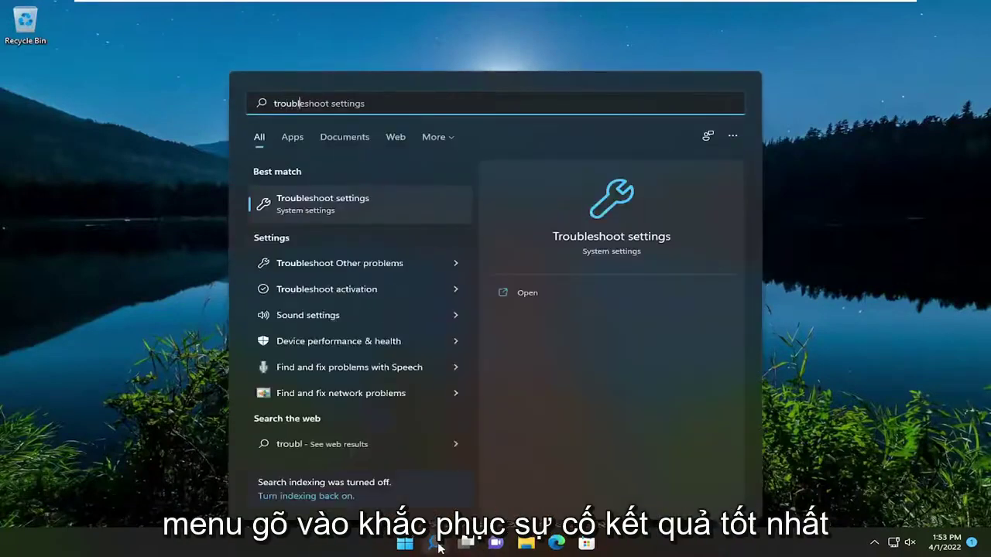
pyautogui.write('eshoot')
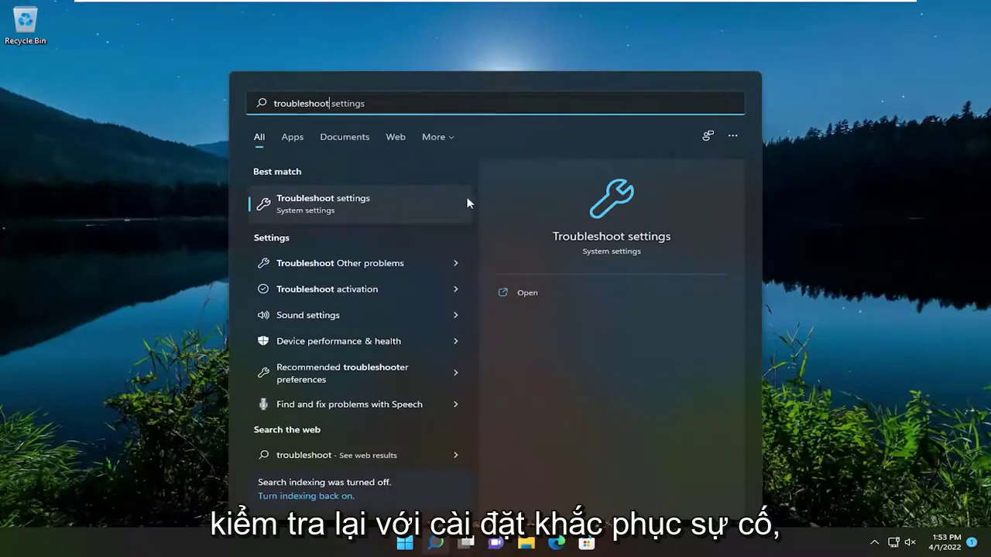
pyautogui.click(322, 202)
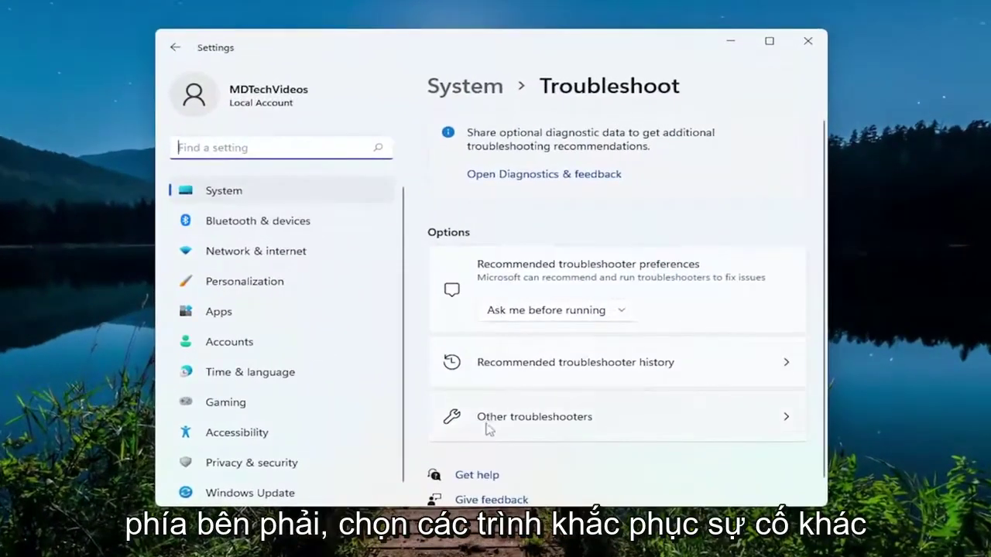
pyautogui.click(524, 424)
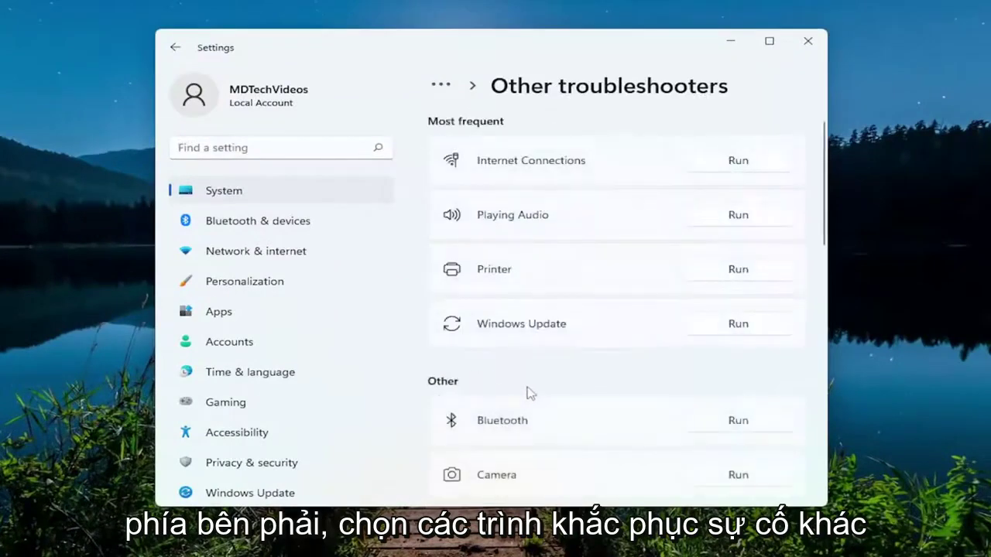
# Step: Run the Network Adapter troubleshooter on Bluetooth Network Connection, then close the troubleshooter and Settings
pyautogui.scroll(-2, 519, 387)
pyautogui.scroll(-5, 517, 387)
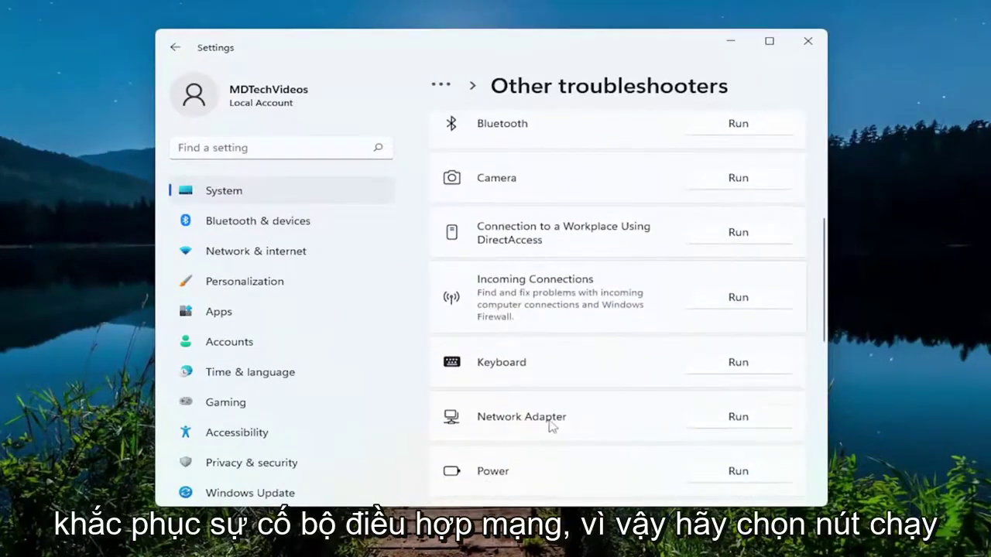
pyautogui.click(735, 417)
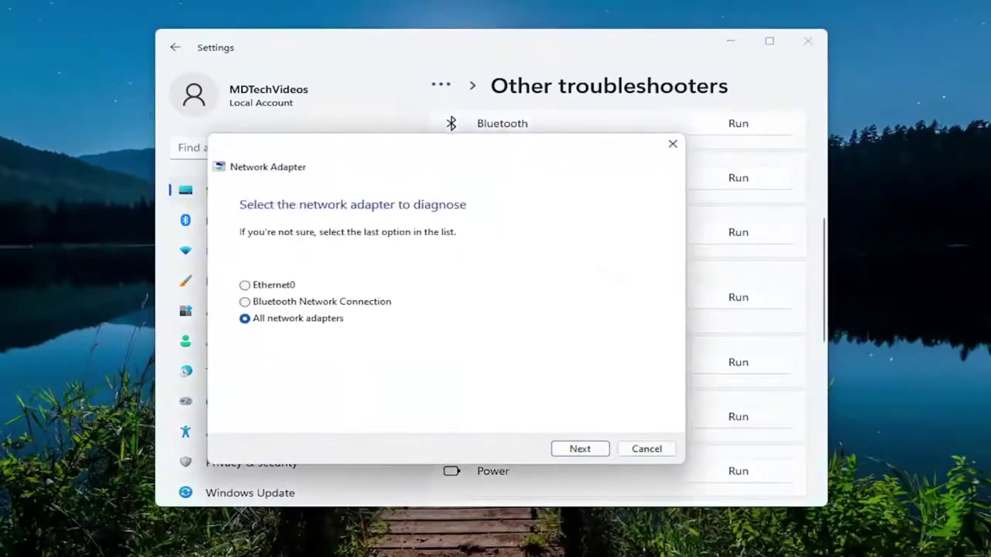
pyautogui.click(286, 304)
pyautogui.click(586, 449)
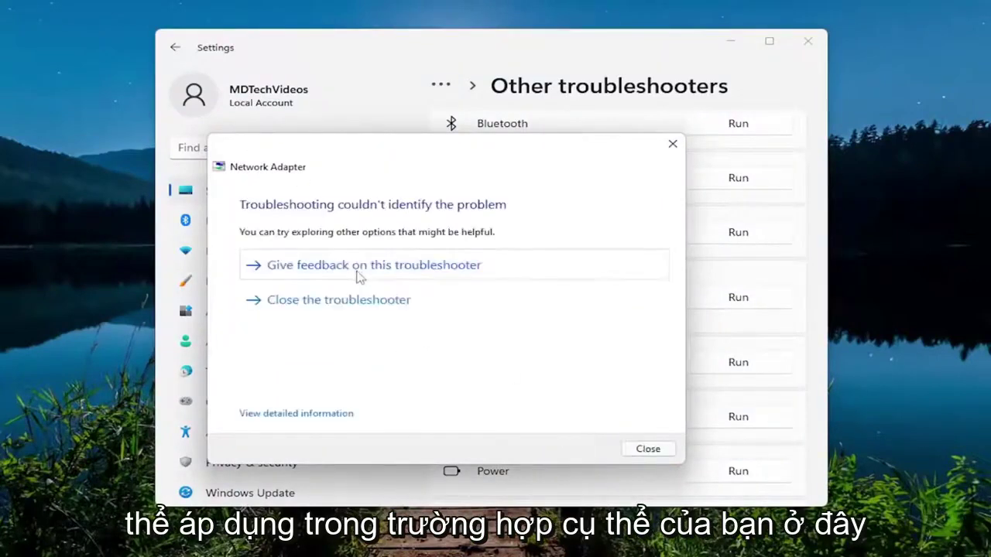
pyautogui.click(648, 449)
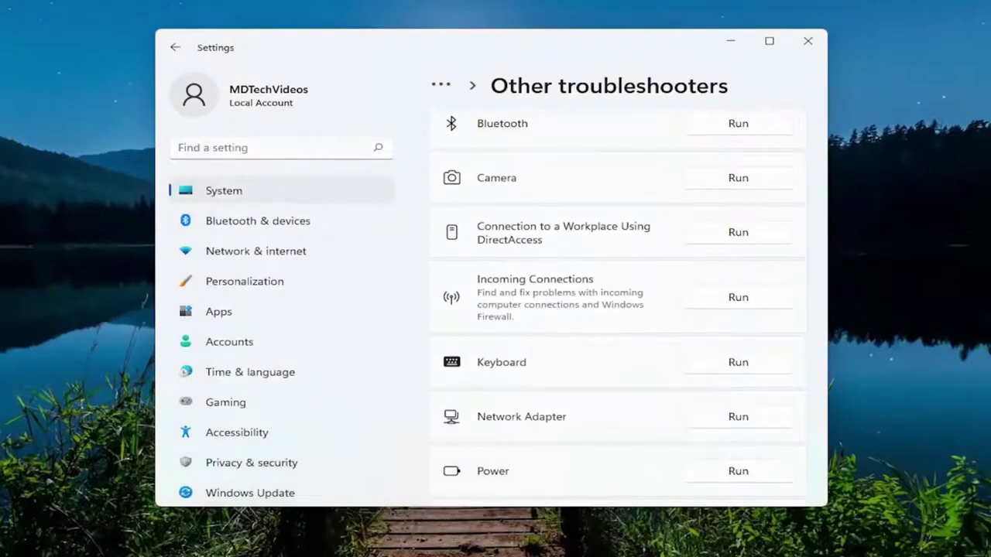
pyautogui.click(808, 41)
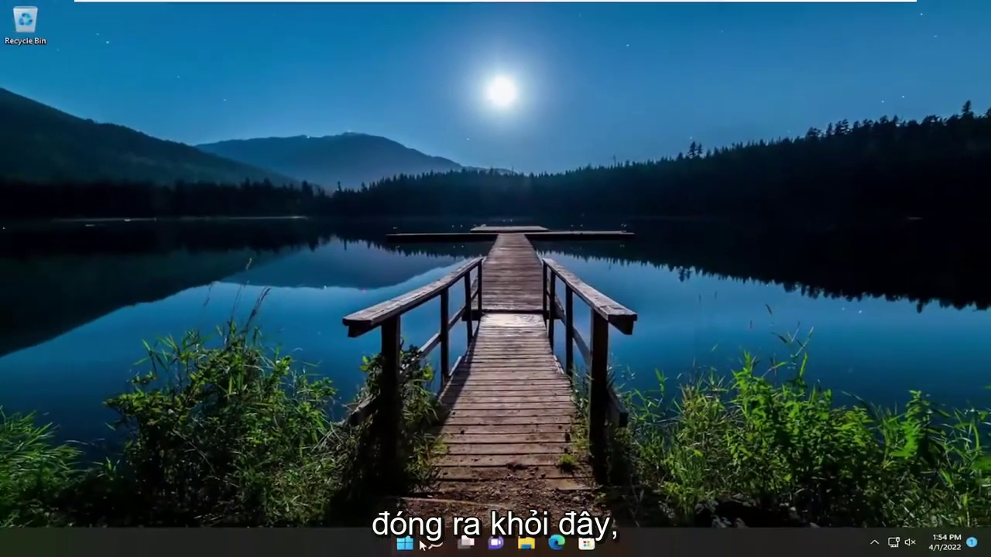
# Step: Open Device Manager and expand the Network adapters category
pyautogui.click(431, 546)
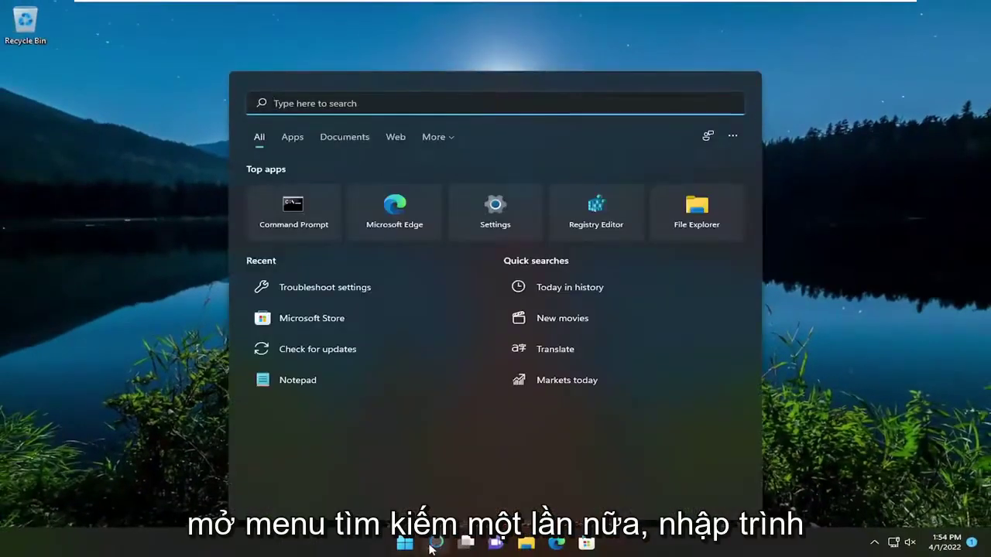
pyautogui.write('device manager')
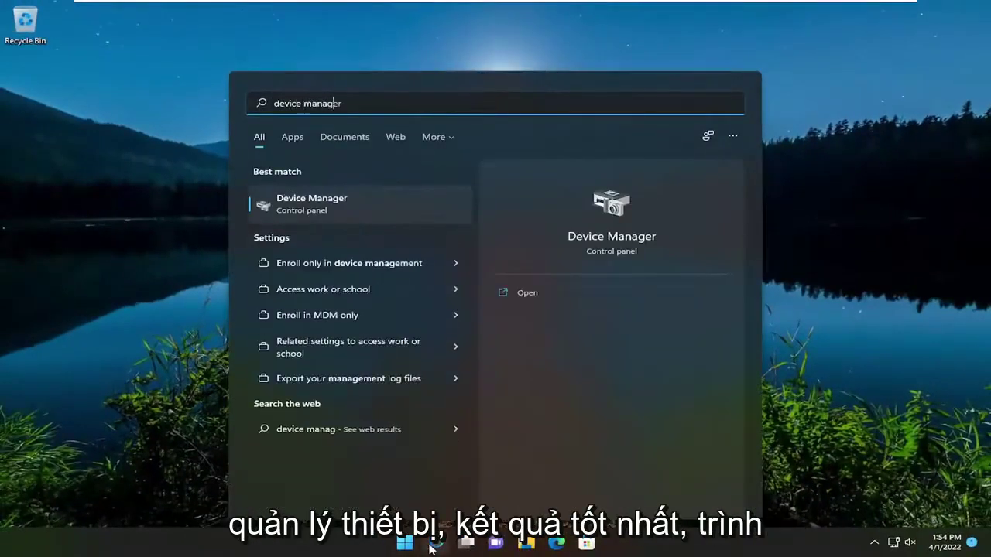
pyautogui.click(325, 205)
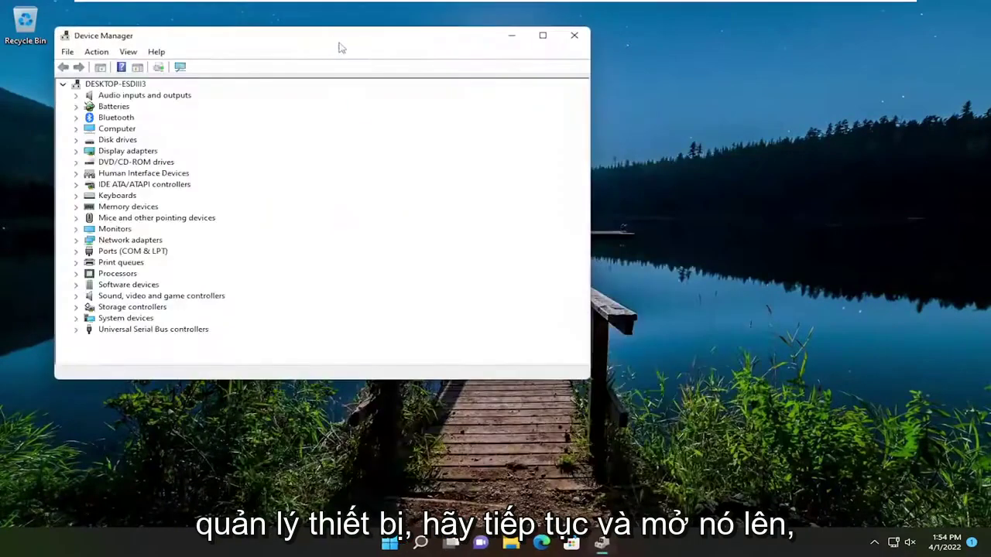
pyautogui.moveTo(338, 44); pyautogui.dragTo(550, 74)
pyautogui.doubleClick(314, 287)
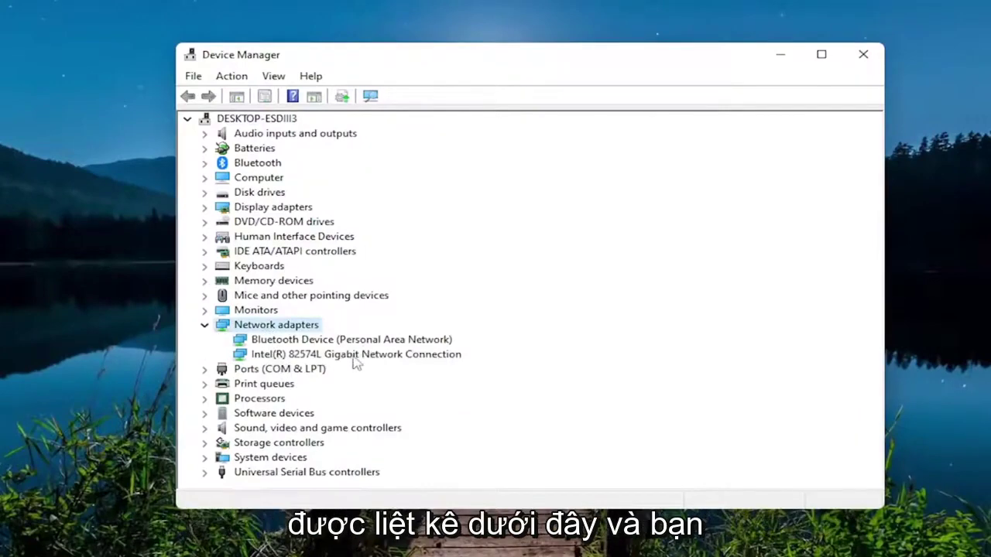
# Step: Update the Intel(R) 82574L Gigabit Network Connection driver from the list of drivers available on the computer, then close Device Manager
pyautogui.rightClick(314, 357)
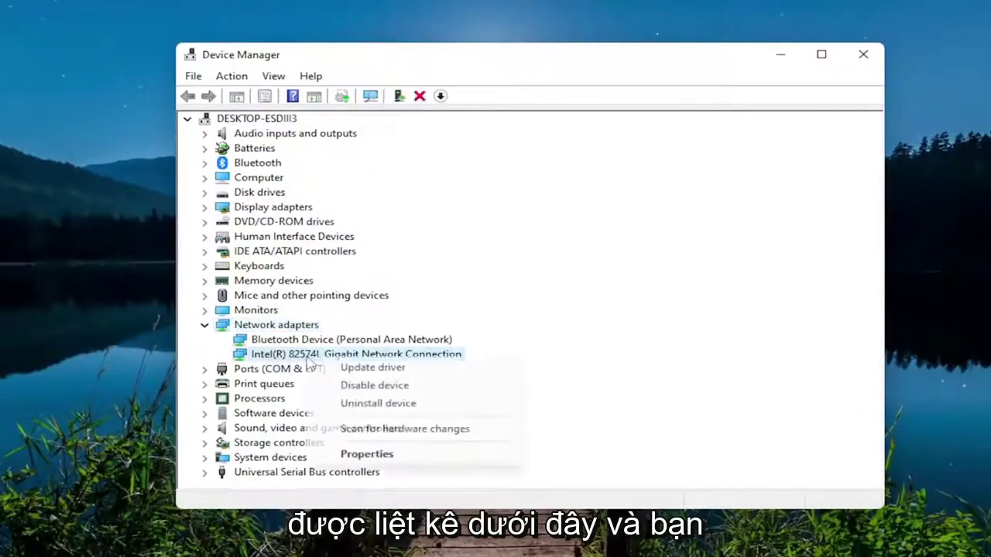
pyautogui.click(365, 369)
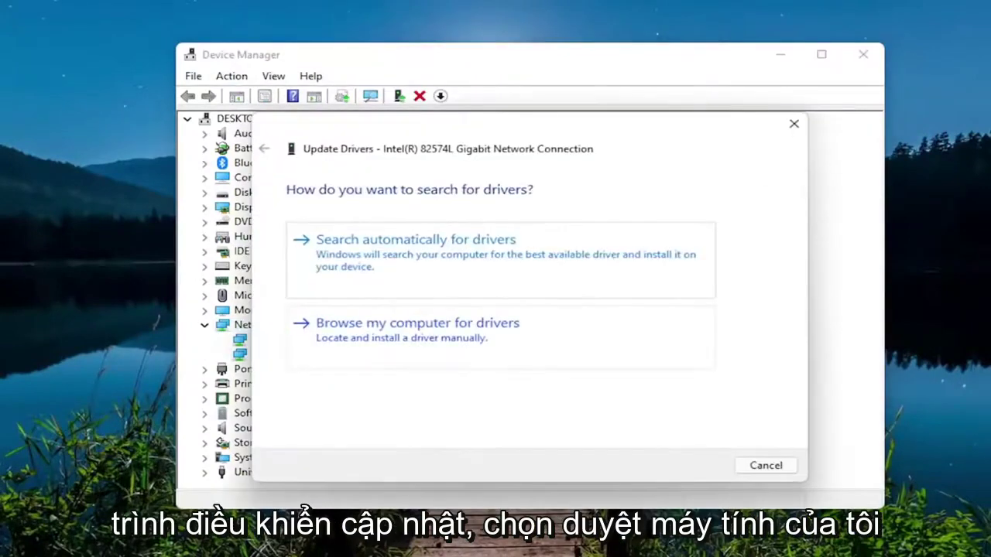
pyautogui.click(396, 329)
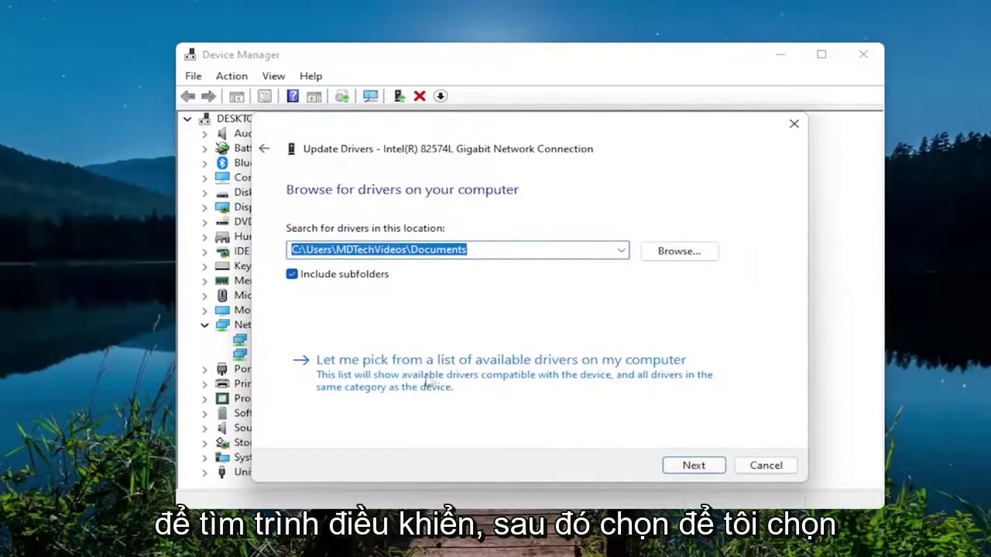
pyautogui.click(564, 377)
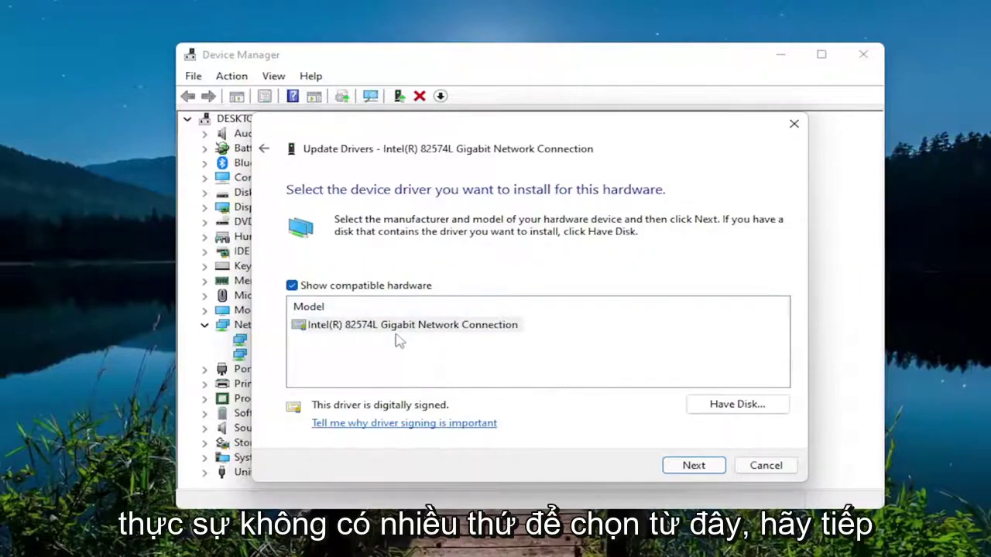
pyautogui.click(701, 468)
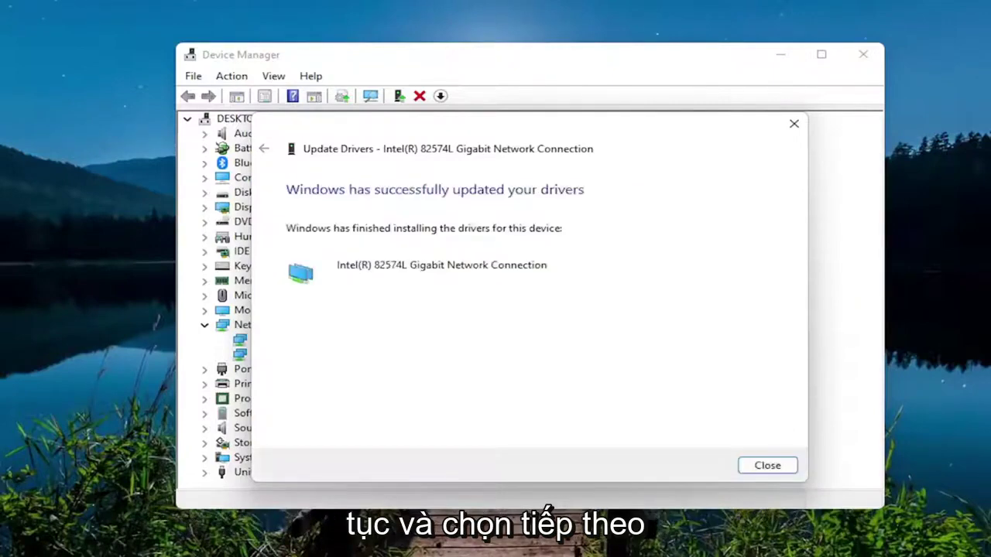
pyautogui.click(767, 467)
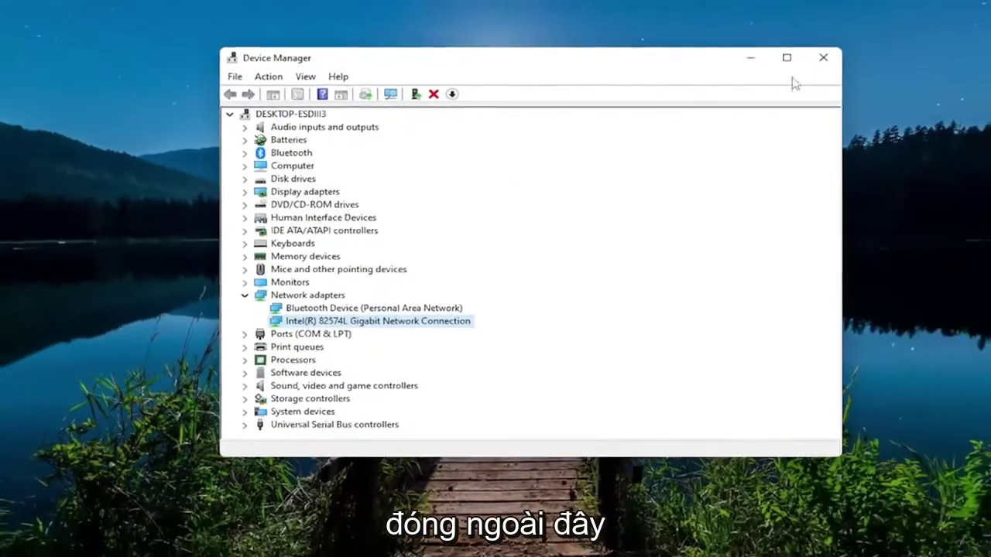
pyautogui.click(863, 54)
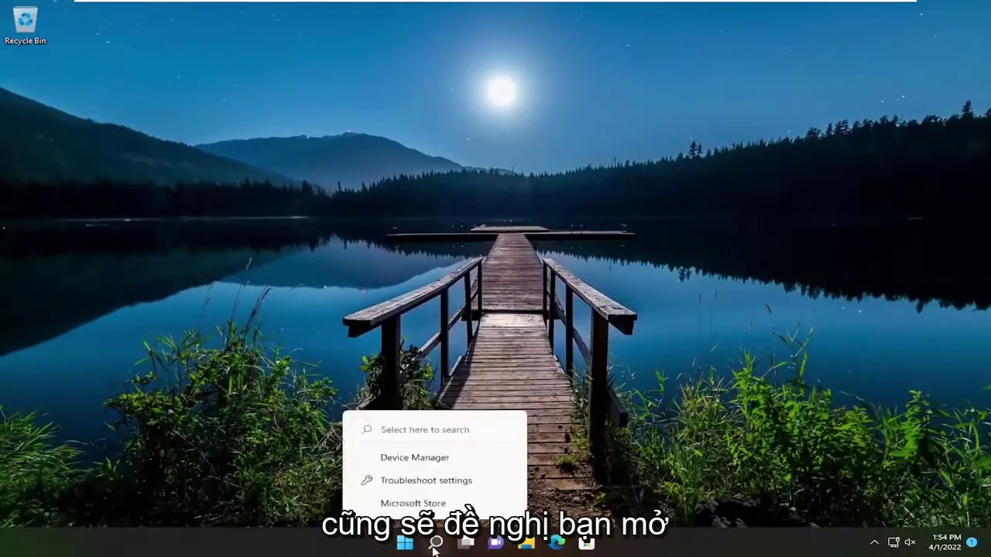
# Step: Open Command Prompt as administrator and approve the User Account Control request
pyautogui.click(435, 544)
pyautogui.write('cmd')
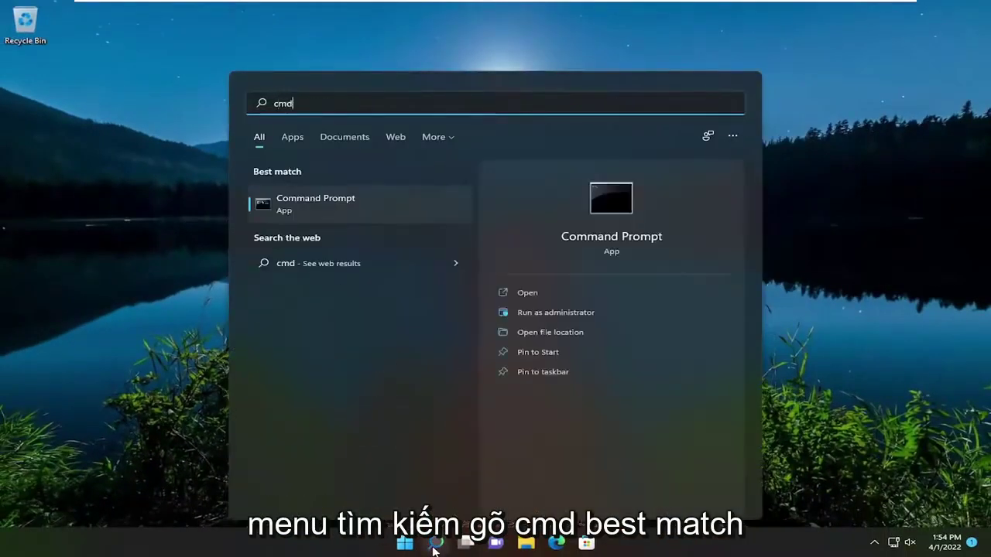
pyautogui.rightClick(302, 207)
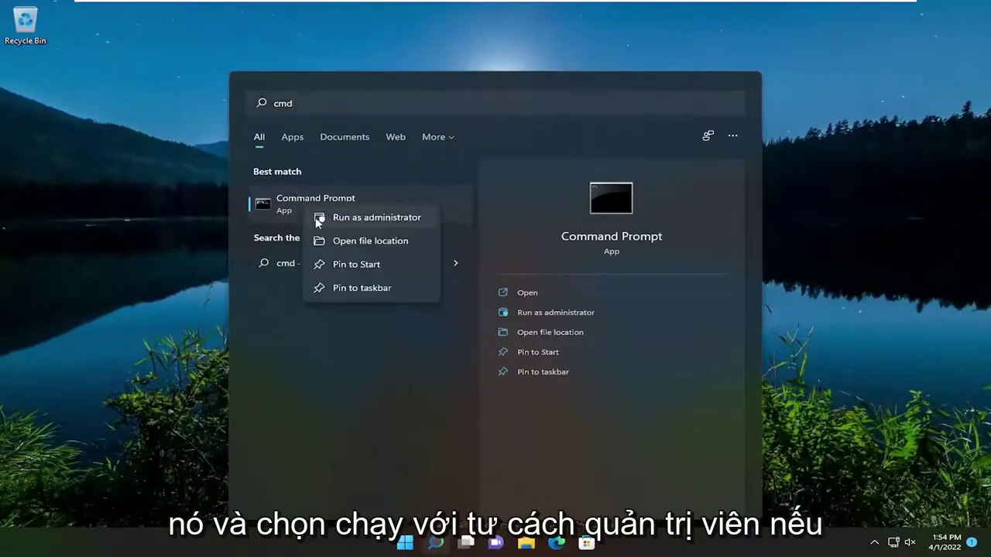
pyautogui.click(387, 219)
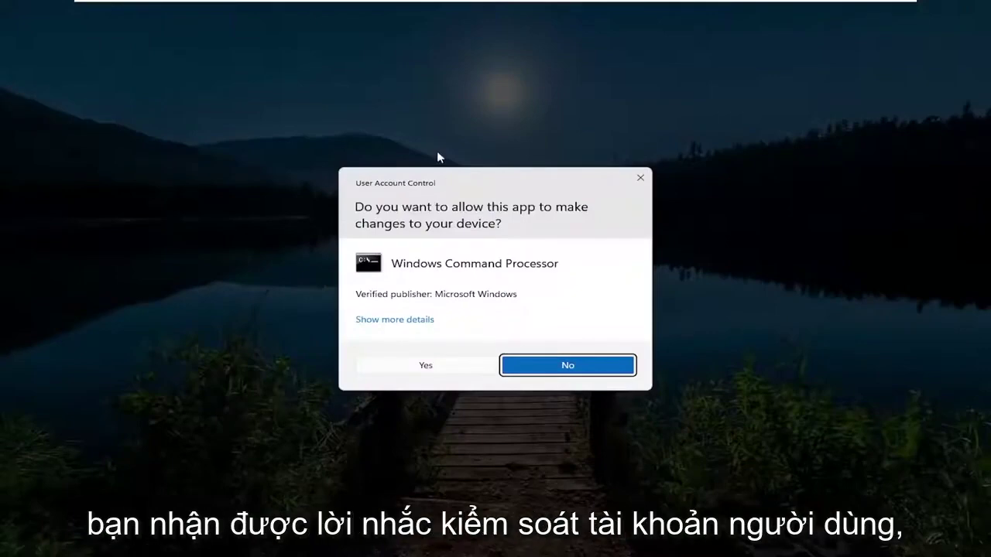
pyautogui.click(428, 373)
pyautogui.moveTo(341, 85); pyautogui.dragTo(434, 72)
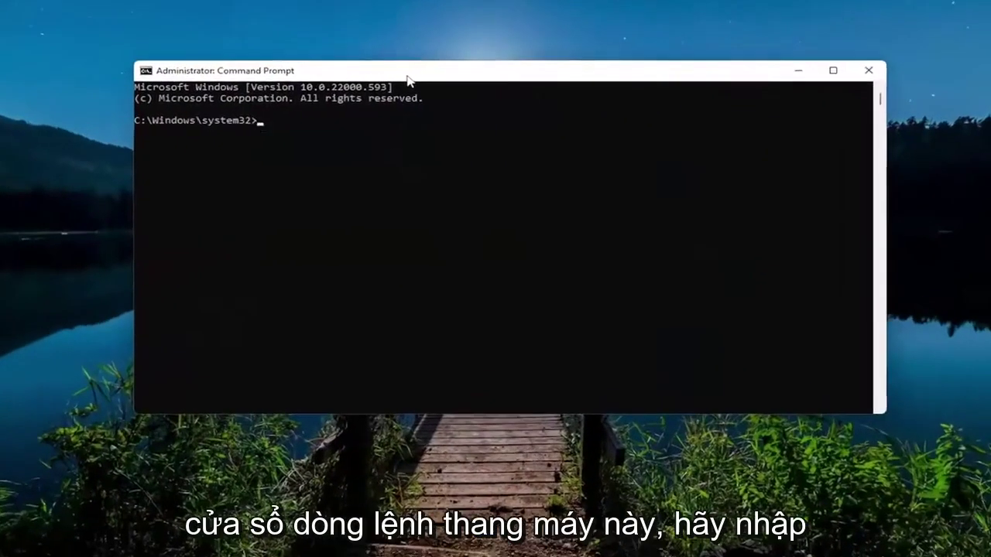
# Step: Flush the DNS resolver cache with "ipconfig /flushdns" and reset Winsock with "netsh winsock reset"
pyautogui.write('ipconfig')
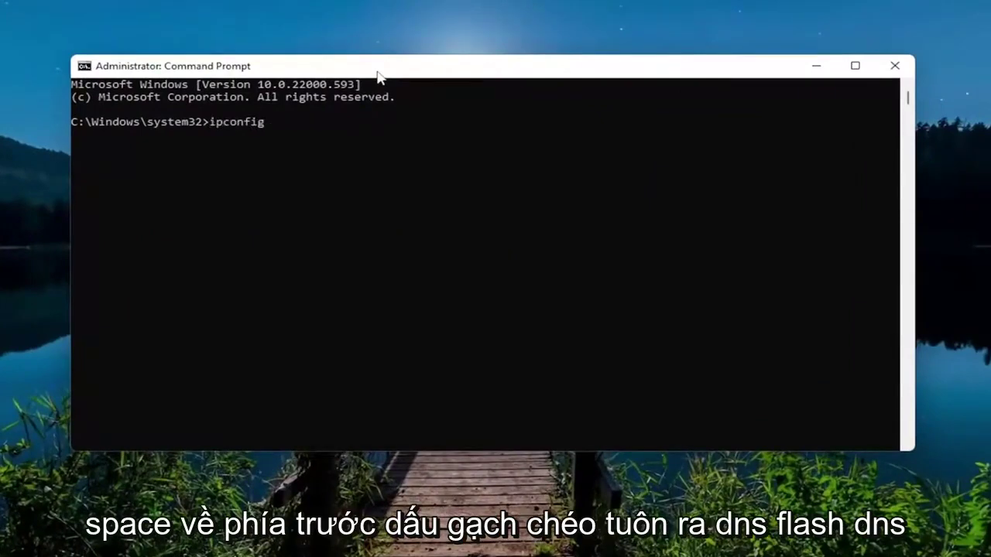
pyautogui.write(' /flushdns')
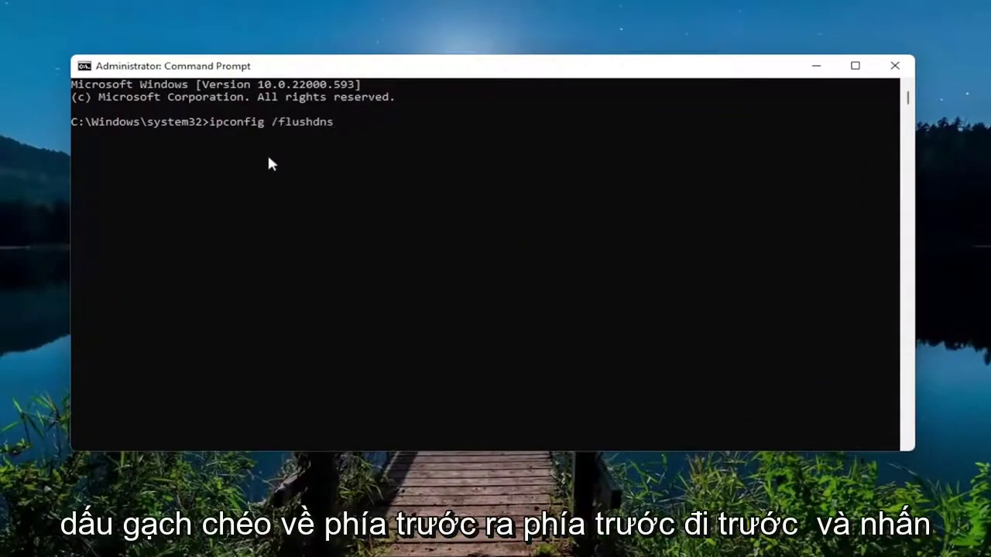
pyautogui.press('Return')
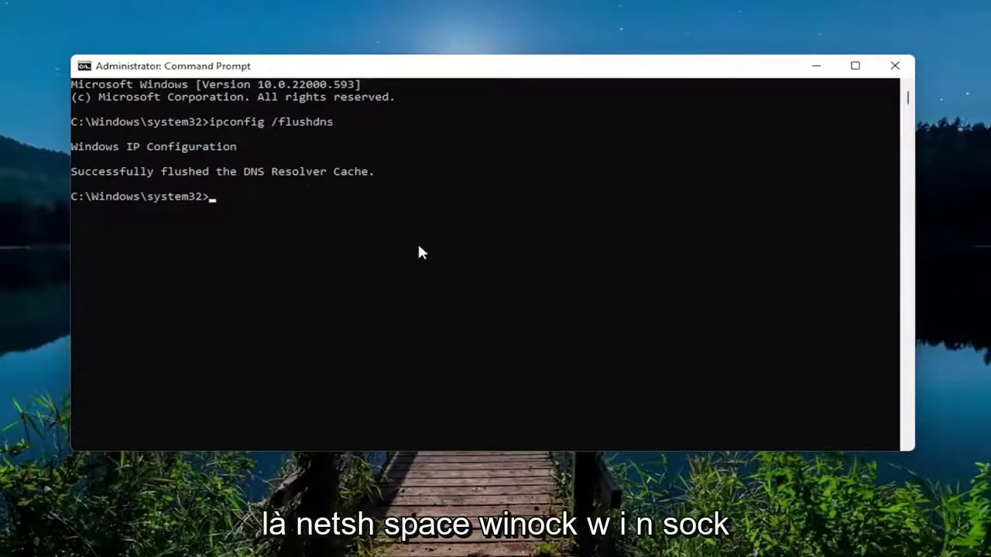
pyautogui.write('netsh winsock reset')
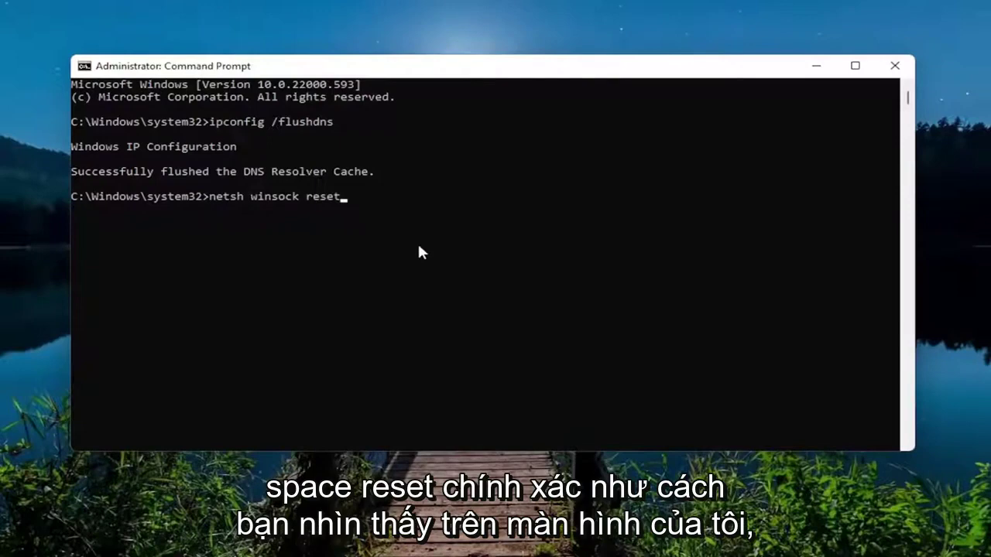
pyautogui.press('Return')
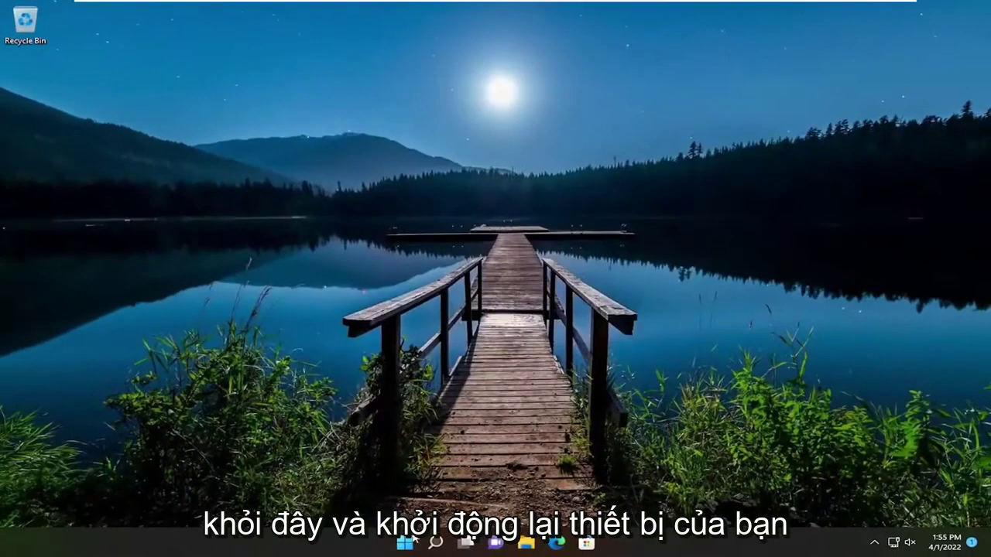
# Step: Restart the computer to apply the network resets
pyautogui.rightClick(405, 541)
pyautogui.moveTo(415, 494)
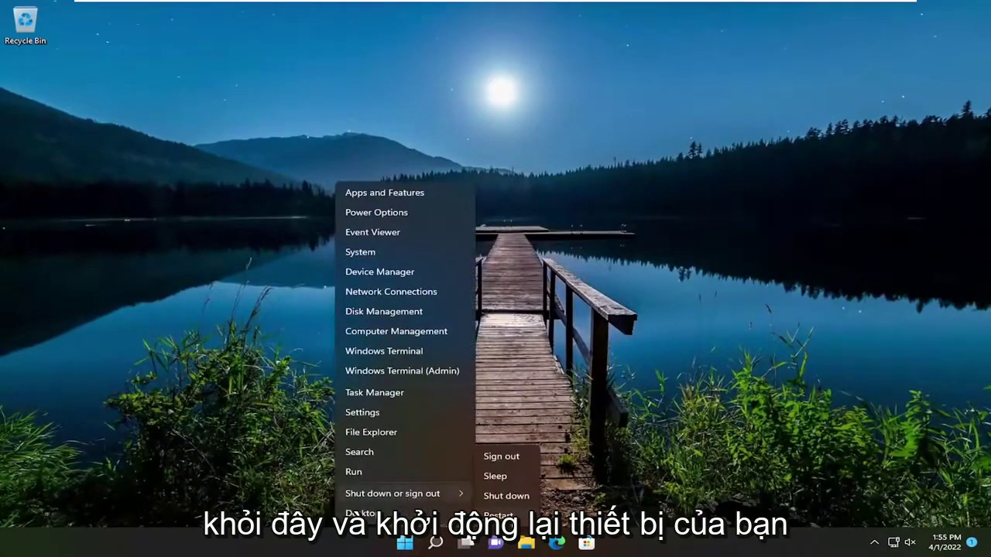
pyautogui.click(497, 515)
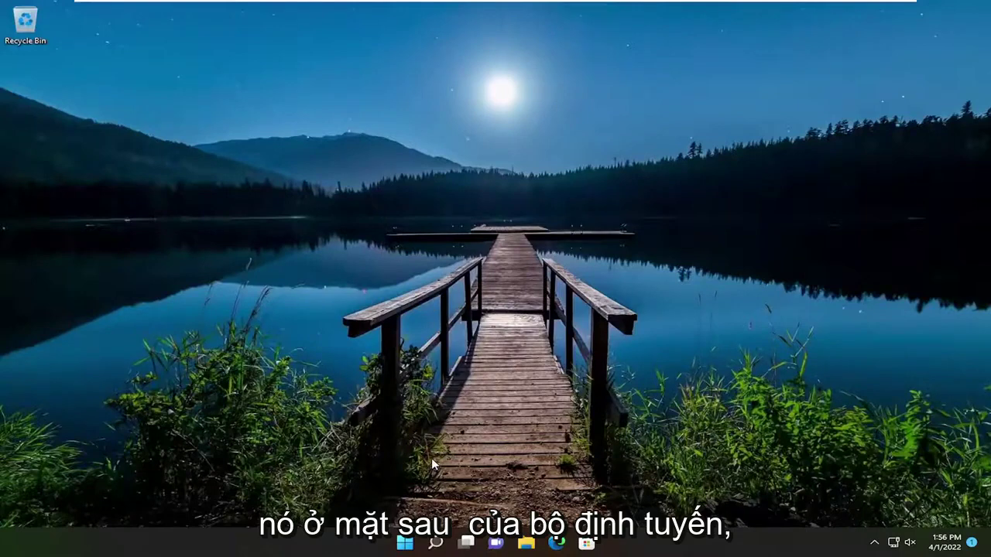
# Step: Open the Settings app and go to the Network & internet page
pyautogui.click(435, 543)
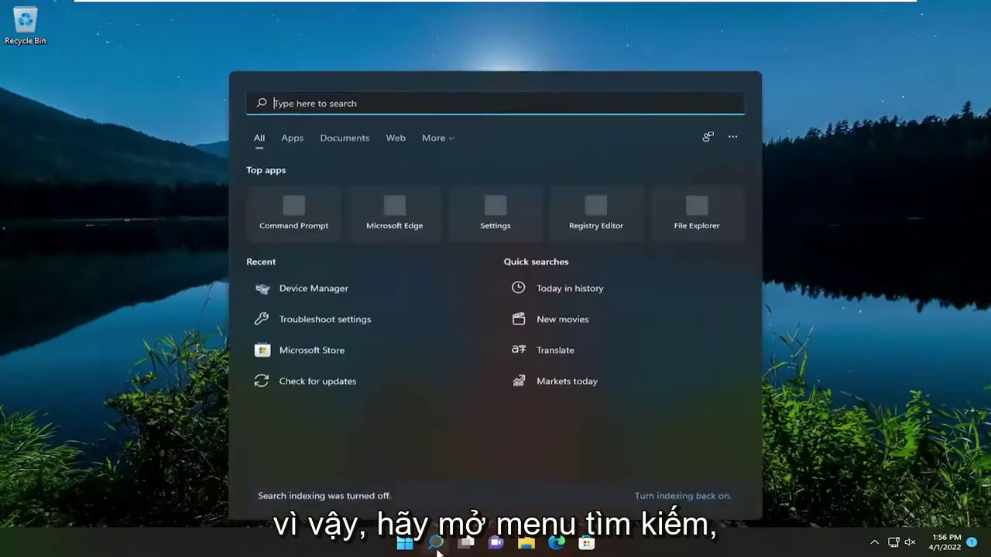
pyautogui.write('settings')
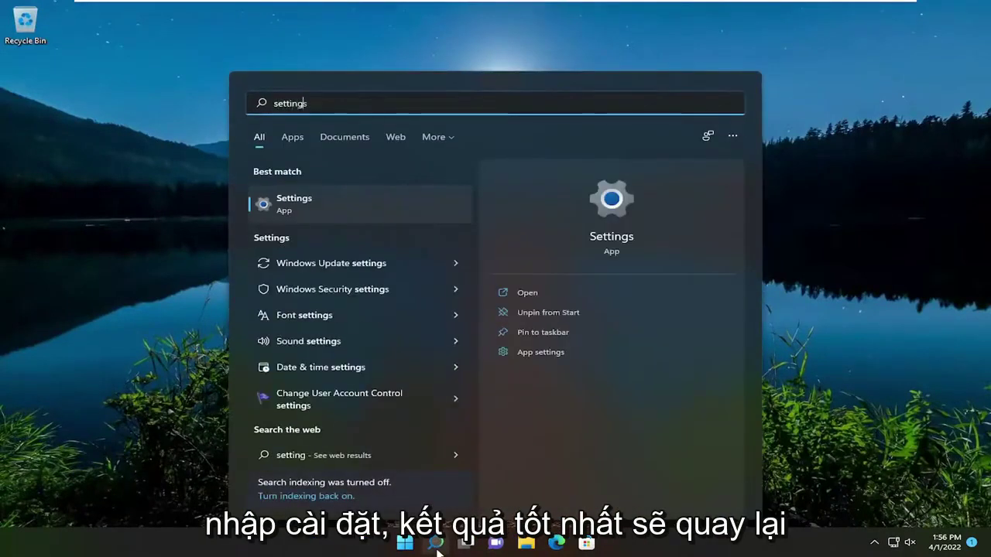
pyautogui.click(296, 201)
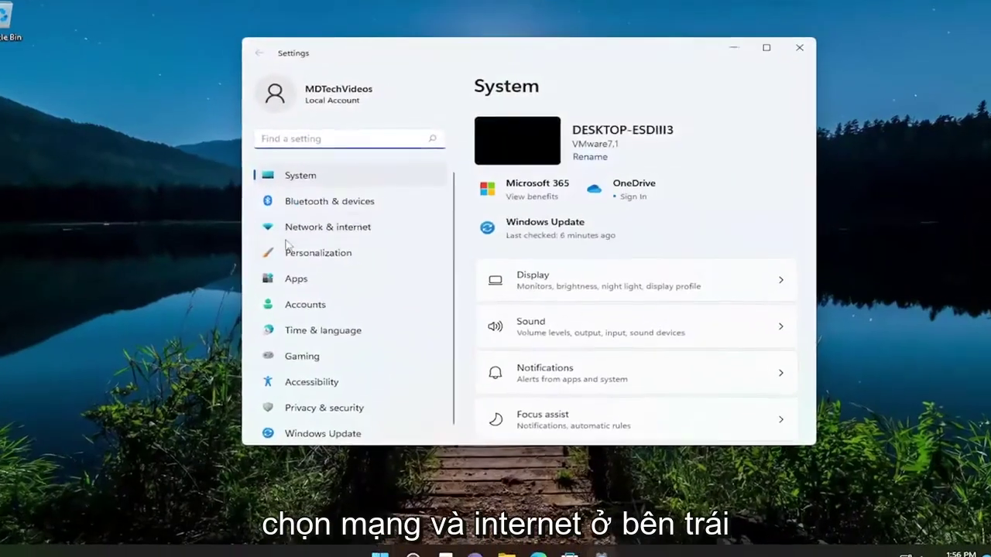
pyautogui.click(324, 230)
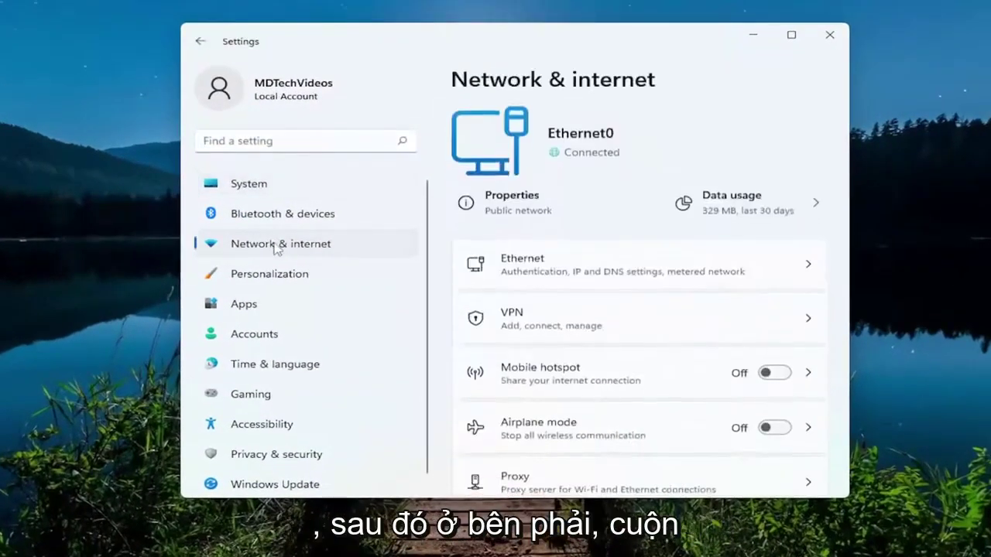
# Step: Run a network reset from the advanced network settings, confirm it, and dismiss the sign-out notice
pyautogui.scroll(-3, 711, 265)
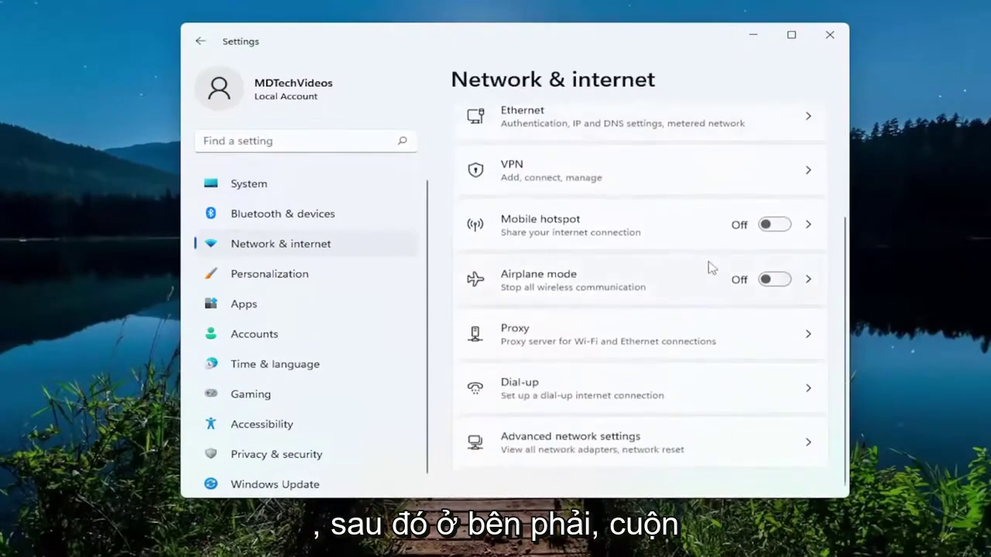
pyautogui.click(593, 443)
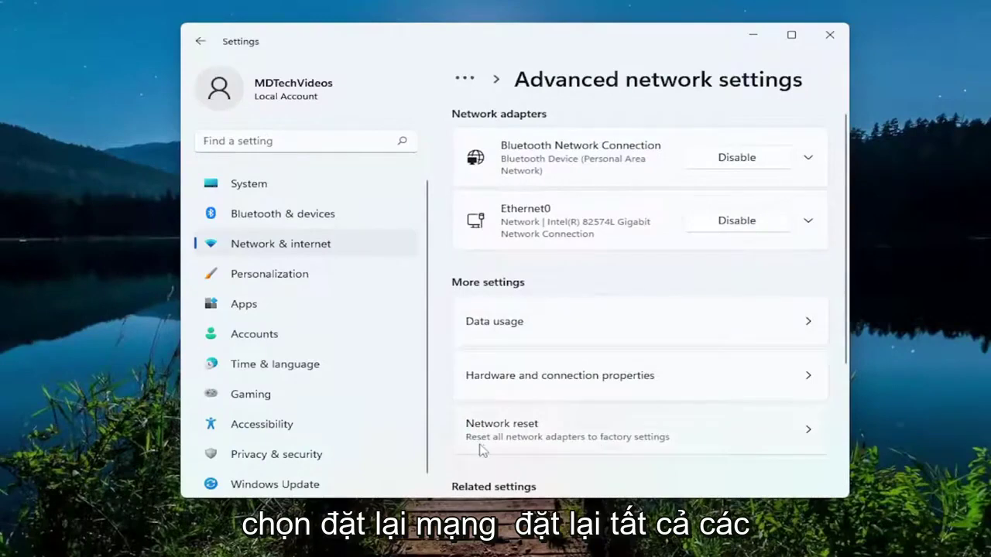
pyautogui.click(629, 441)
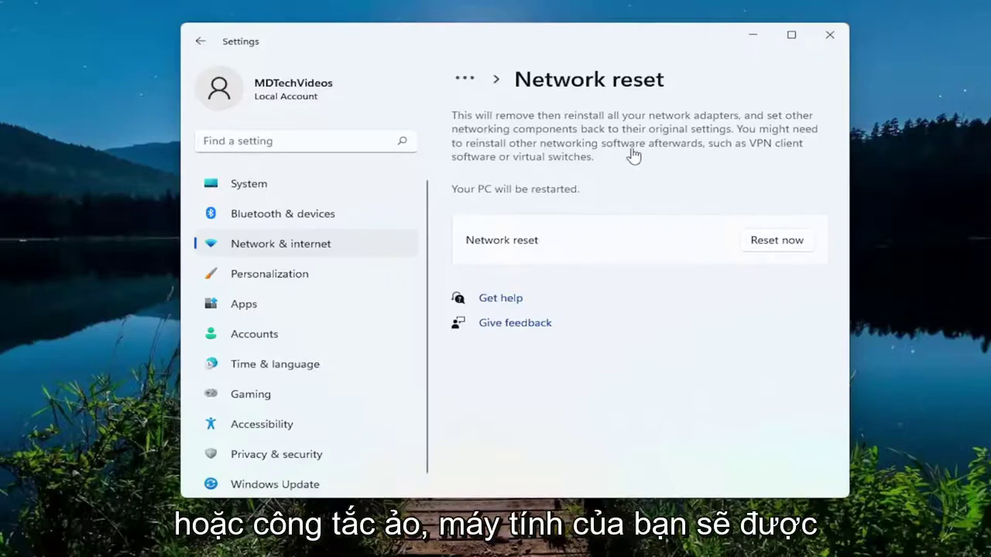
pyautogui.click(778, 244)
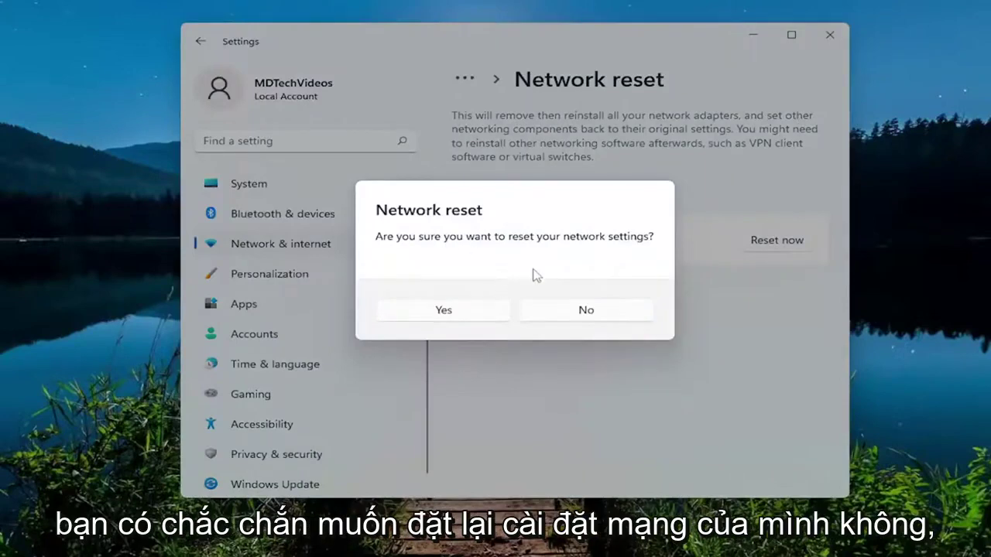
pyautogui.click(437, 313)
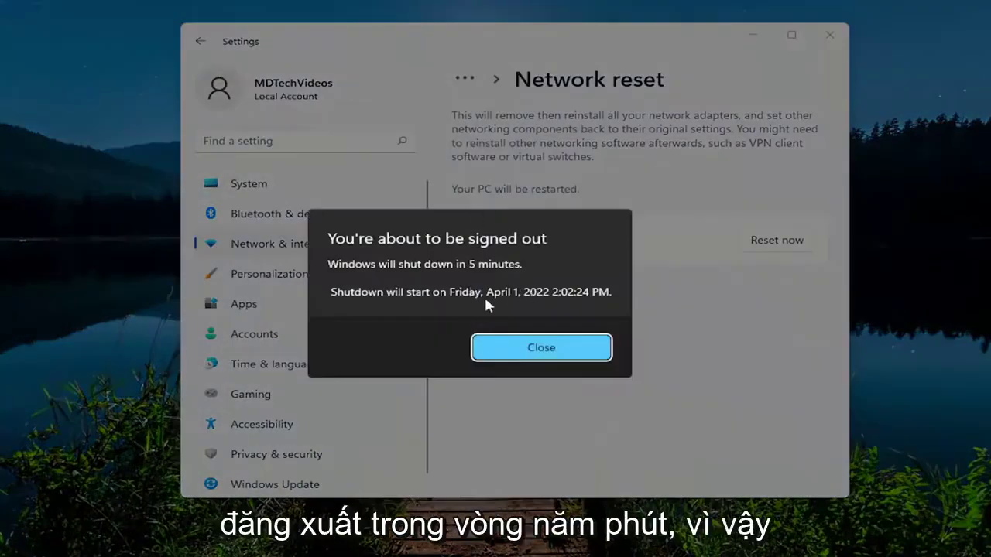
pyautogui.click(541, 349)
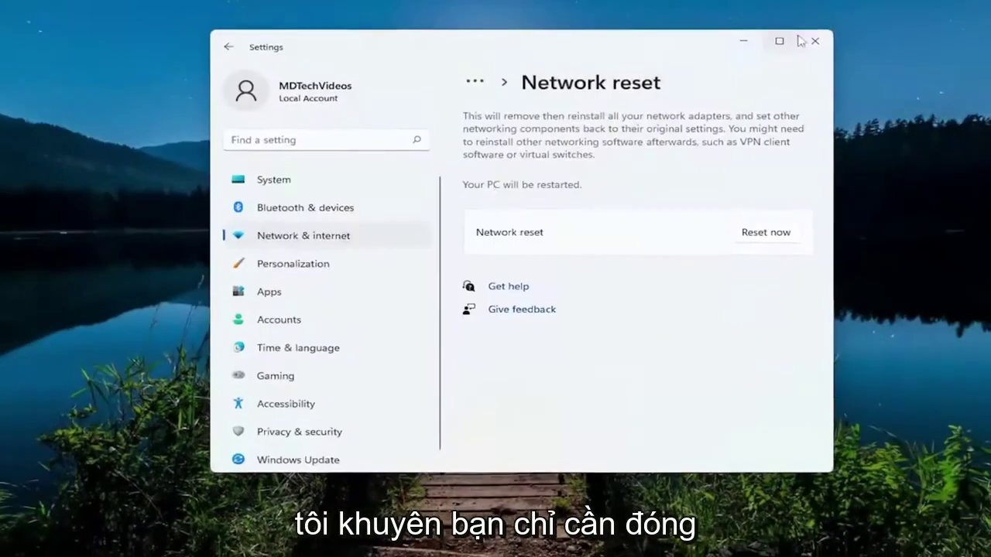
# Step: Close the Settings window and restart the computer manually to complete the network reset
pyautogui.click(829, 35)
pyautogui.rightClick(404, 543)
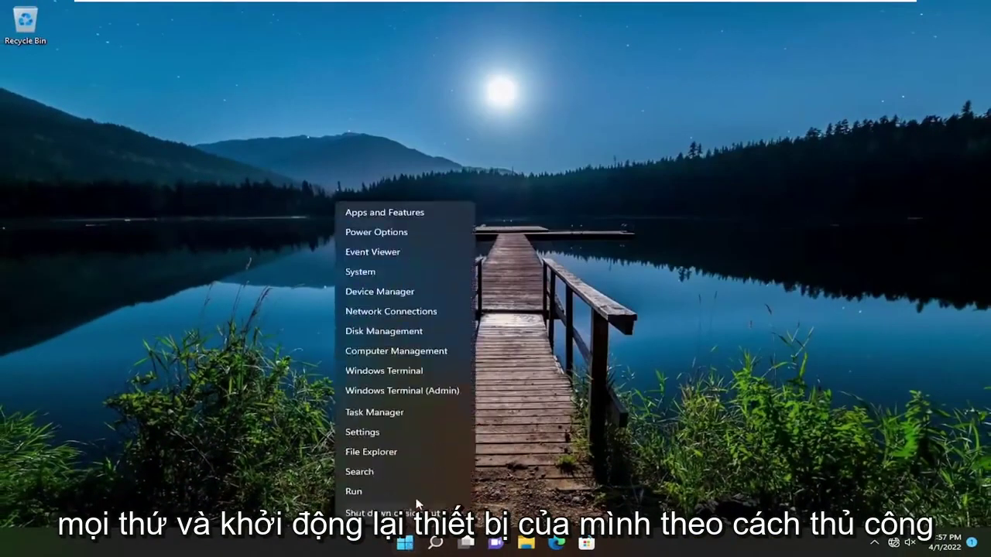
pyautogui.moveTo(418, 493)
pyautogui.click(498, 516)
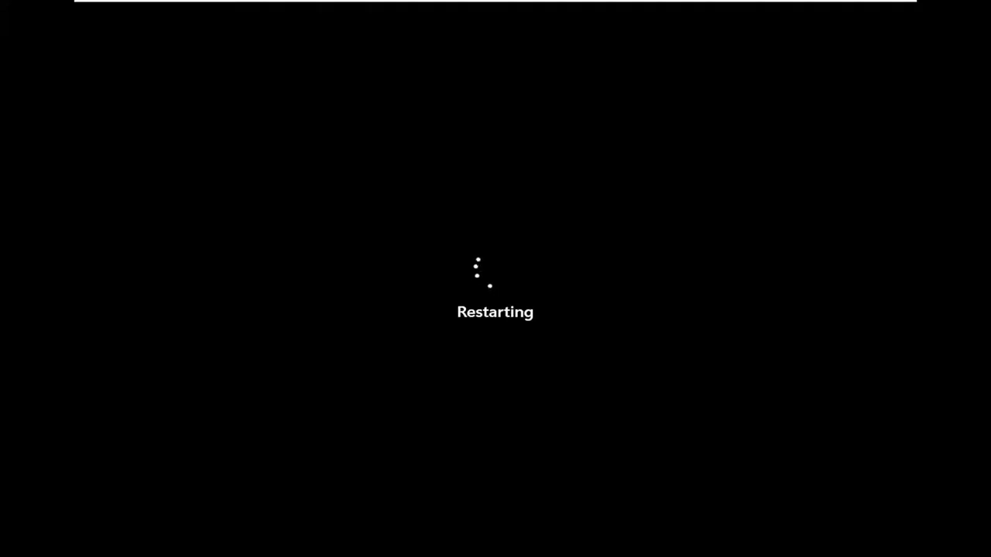